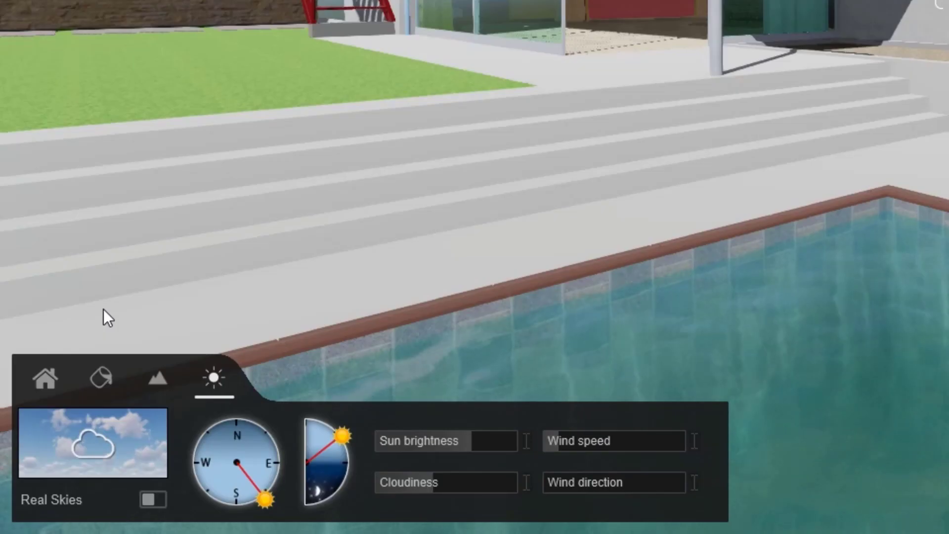
Select the light grey paving and browse the Various, Indoor and Outdoor material categories
click(102, 378)
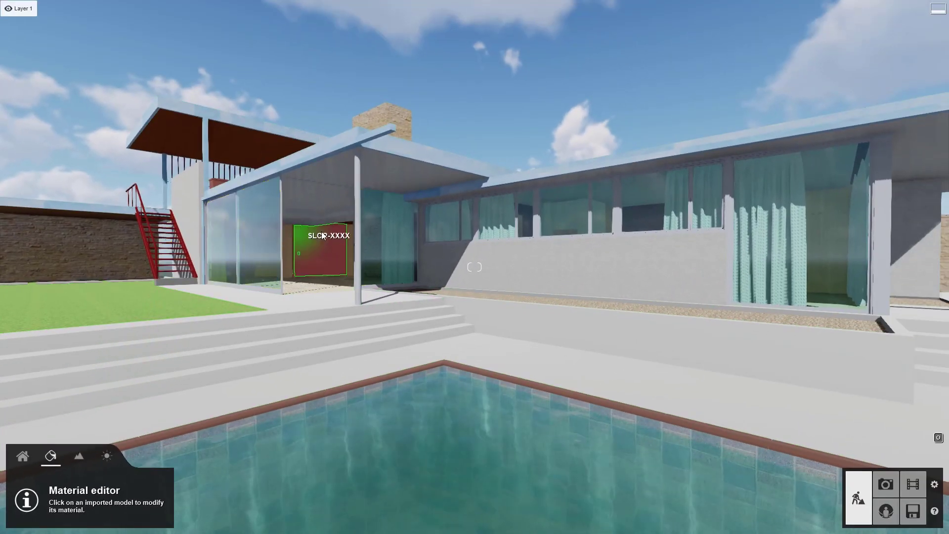
click(520, 364)
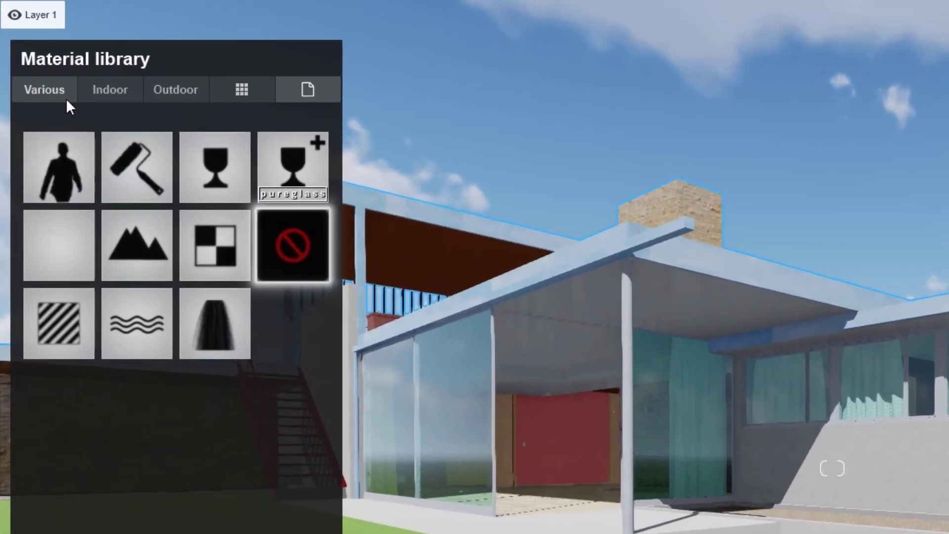
click(66, 98)
click(119, 96)
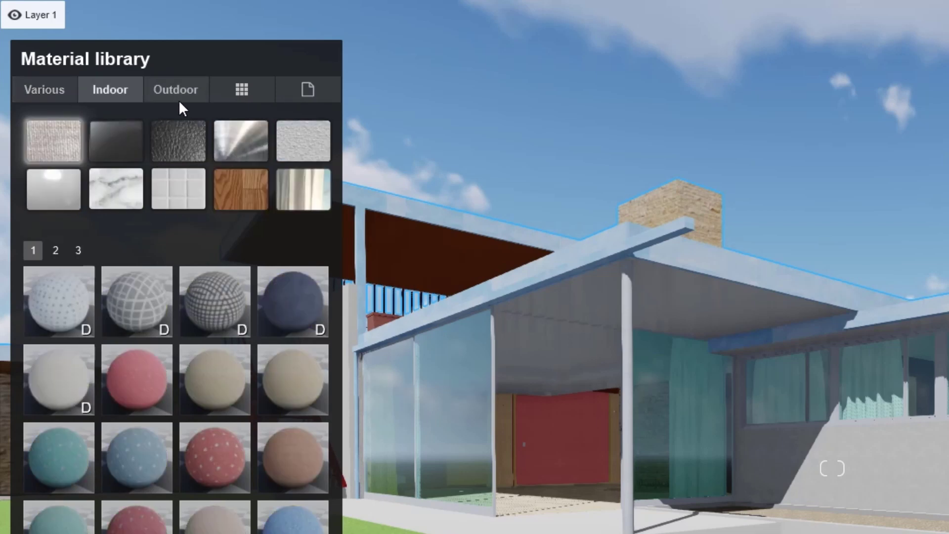
click(179, 93)
Browse the custom, saved and nature lists, previewing fabric, aged metal and leaves materials
click(246, 91)
click(308, 91)
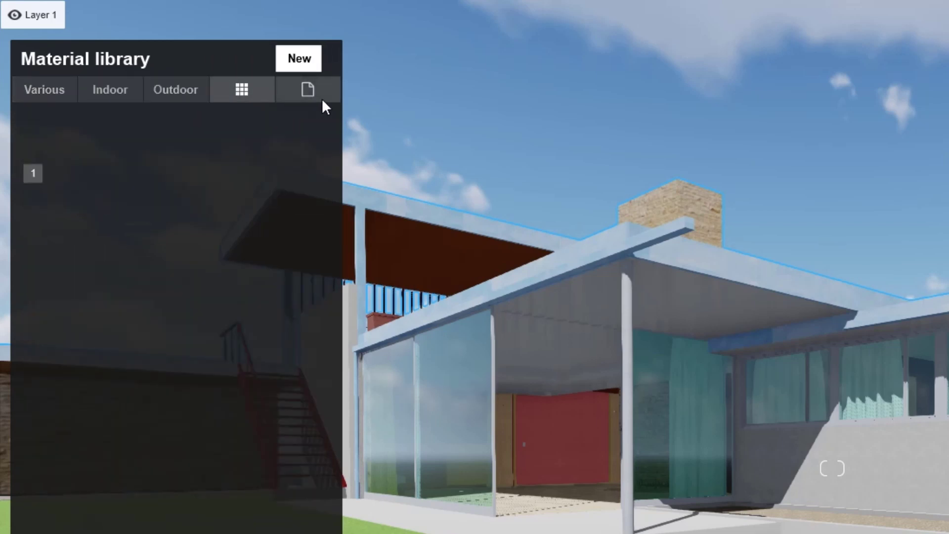
click(45, 89)
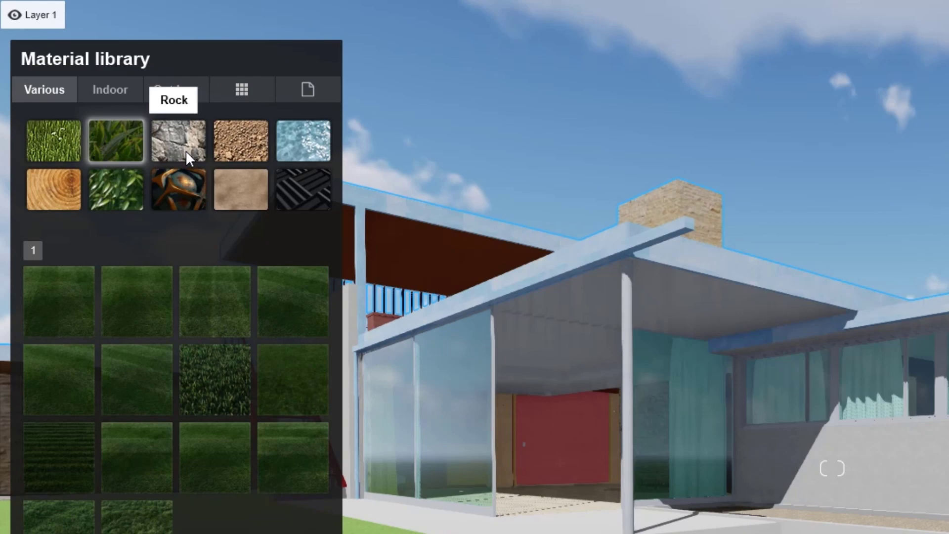
click(241, 189)
click(178, 189)
click(115, 189)
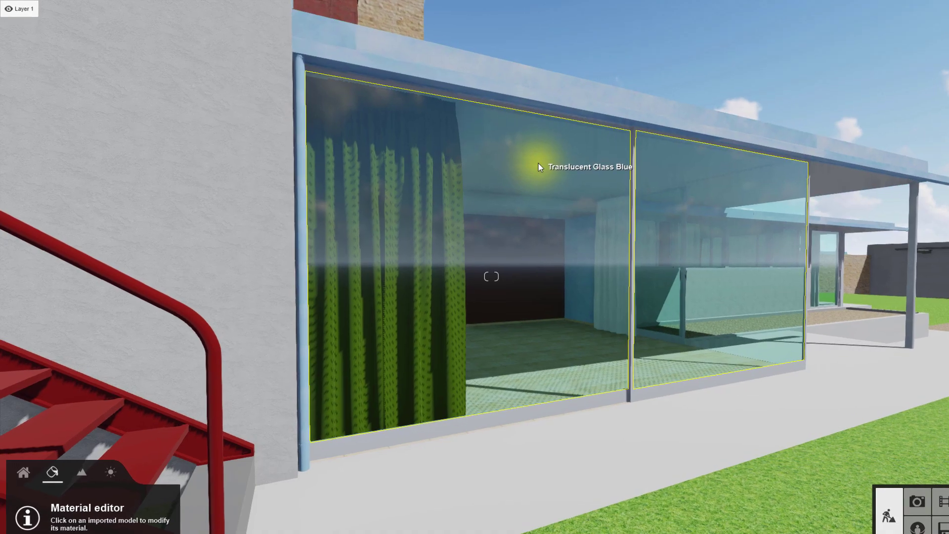
Apply Interior Volume Glass 001 to the front windows and adjust its reflectivity and transparency
click(520, 158)
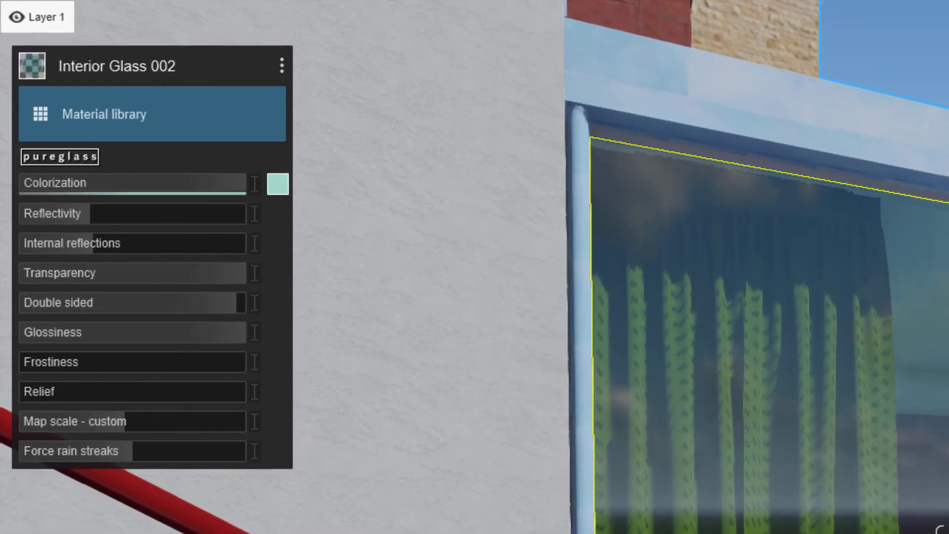
click(243, 115)
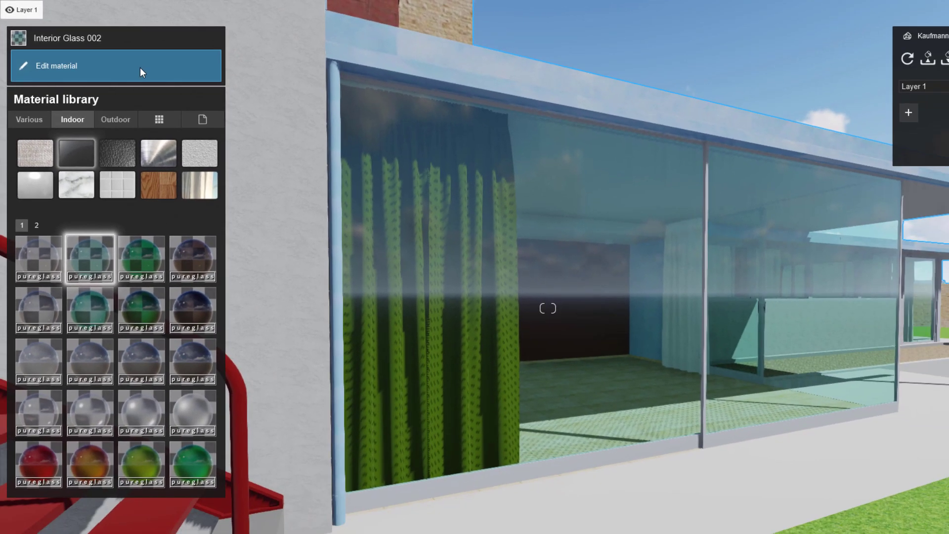
click(205, 259)
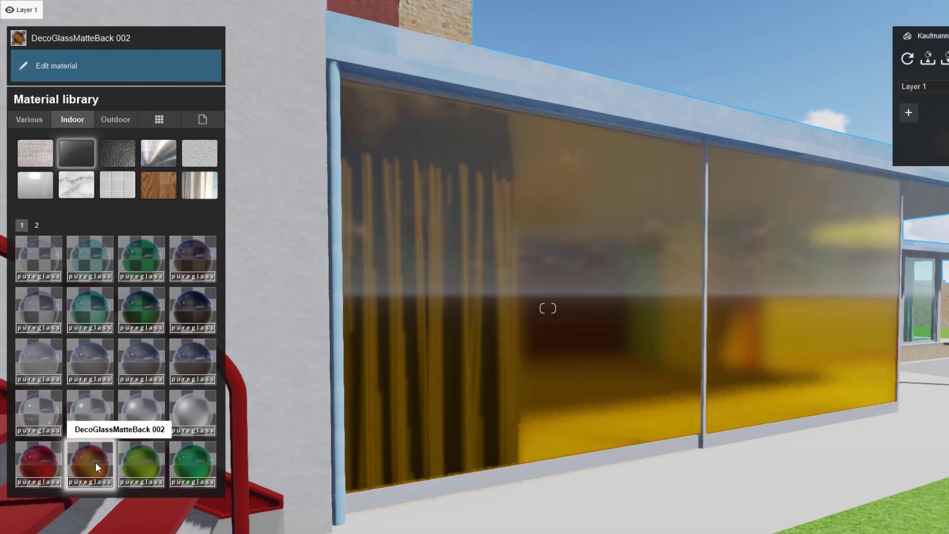
click(49, 309)
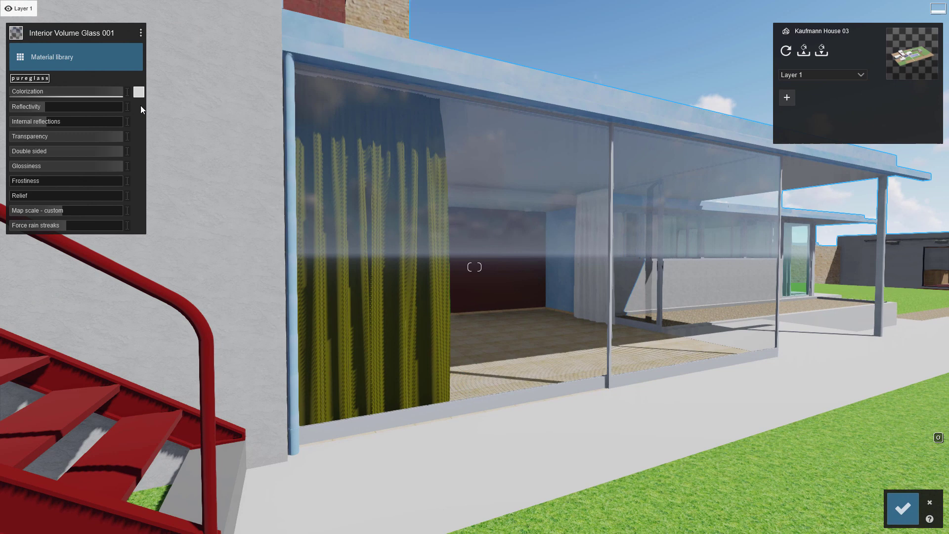
drag(53, 108, 67, 115)
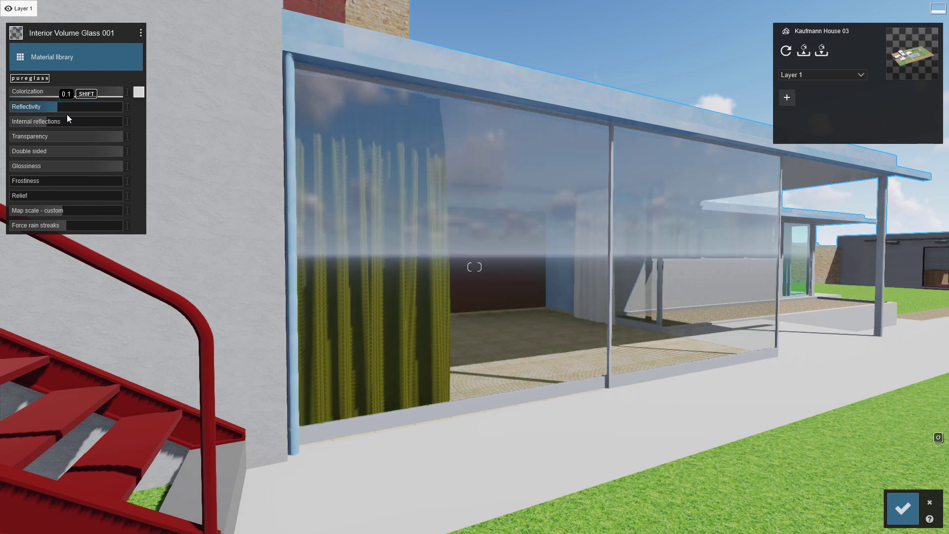
mouse_move(113, 137)
mouse_down()
mouse_move(50, 135)
mouse_move(103, 137)
mouse_up()
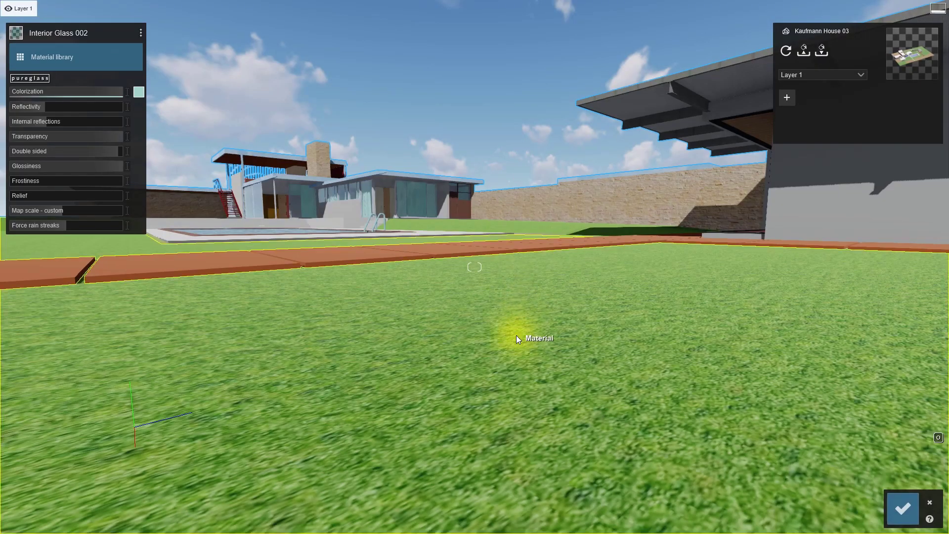
Apply the Landscape grass material to the lawn and move the camera forward over it
click(516, 338)
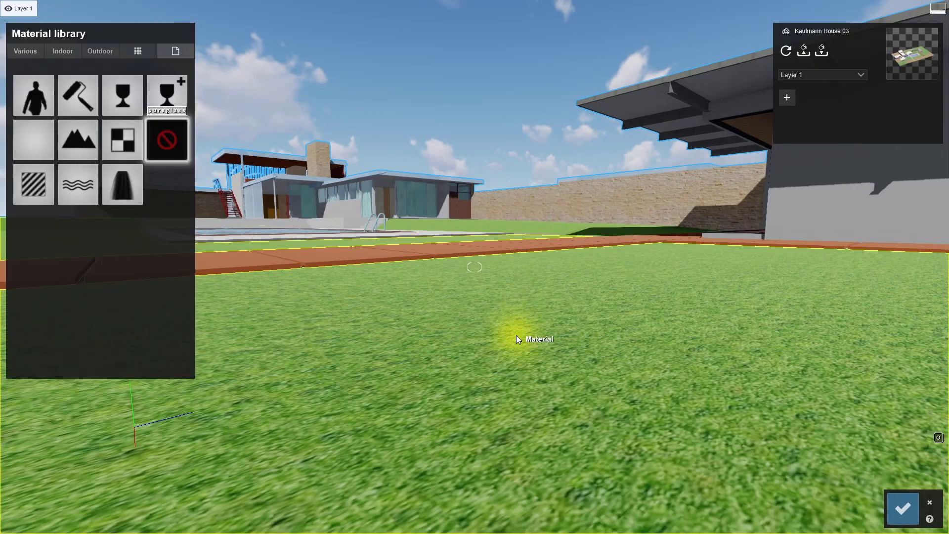
click(83, 148)
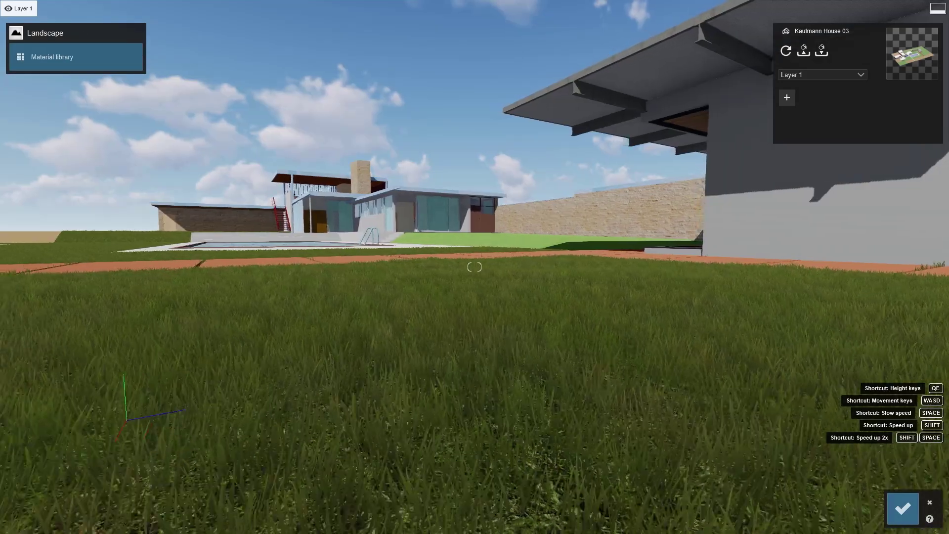
key(d)
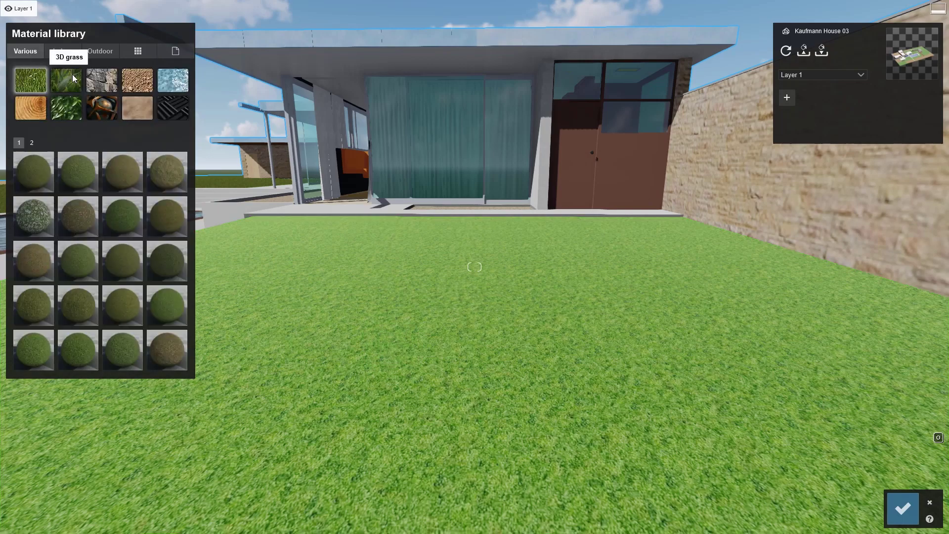
Try Checkerboard Grass 01, then apply Circular Grass 01 to the lawn with curlier blades
click(72, 74)
click(34, 172)
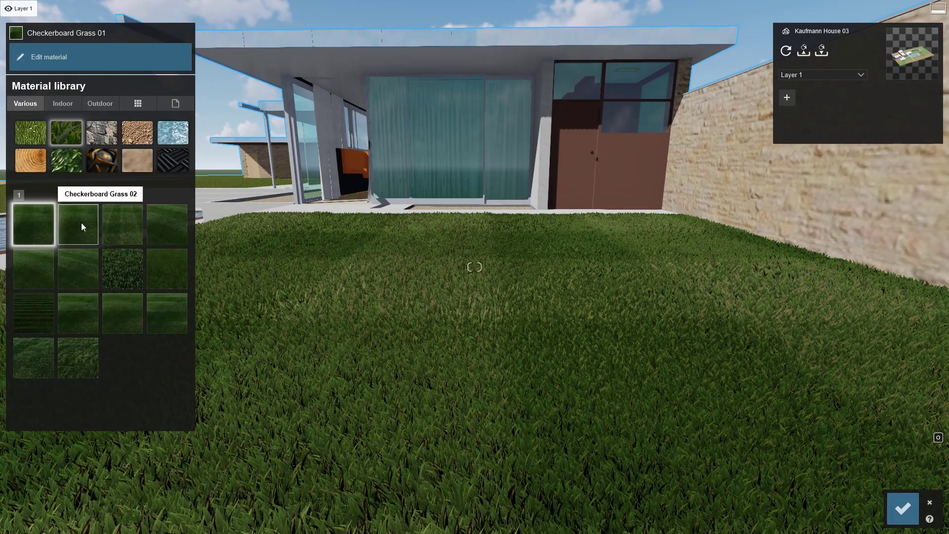
click(173, 216)
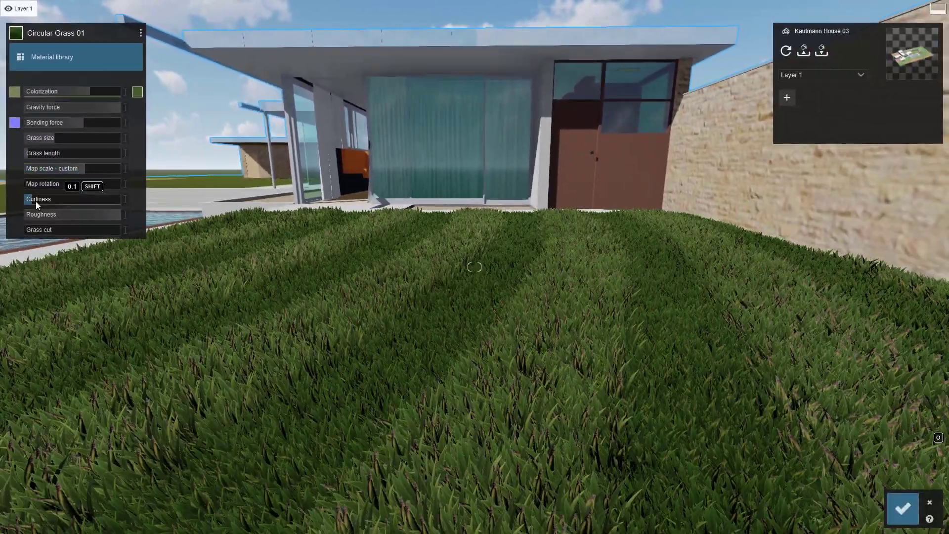
drag(36, 199, 82, 200)
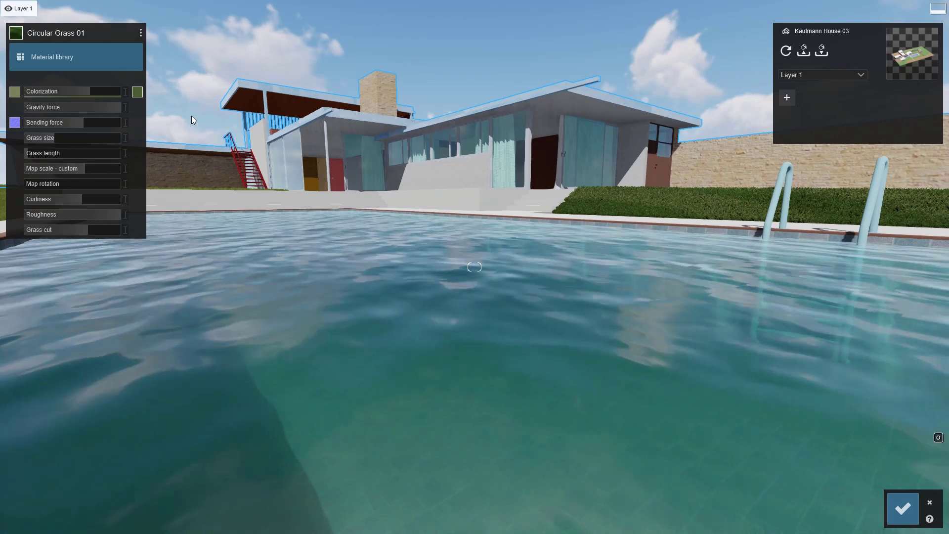
Select the pool water and list the water materials in the library
click(250, 284)
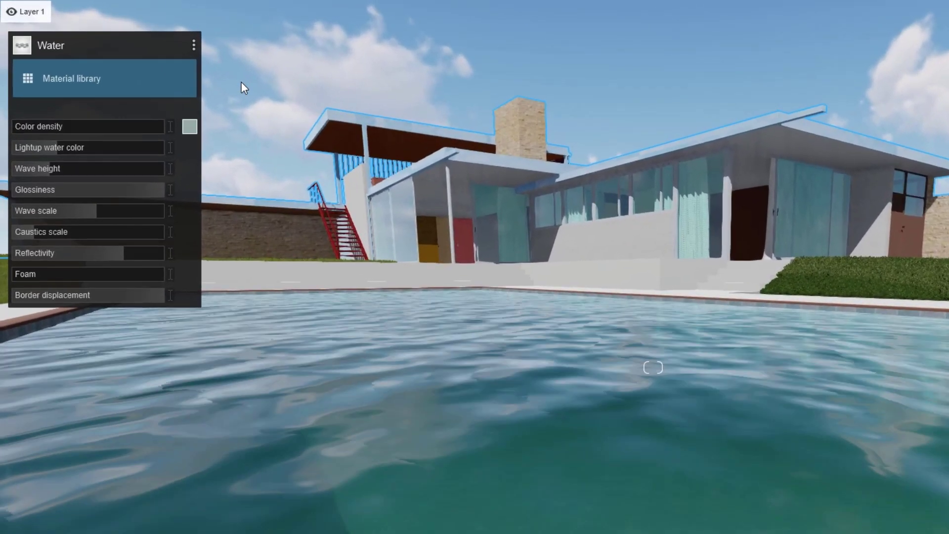
click(149, 83)
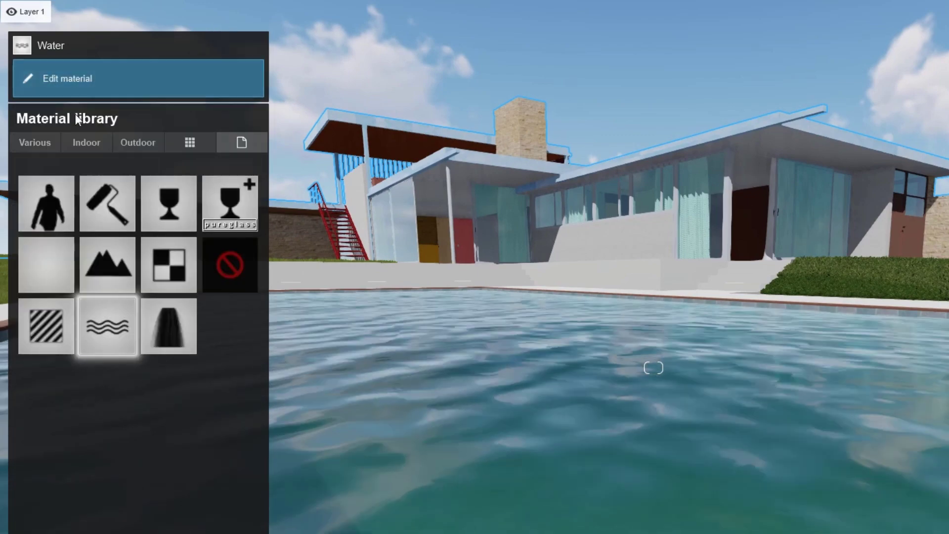
click(37, 141)
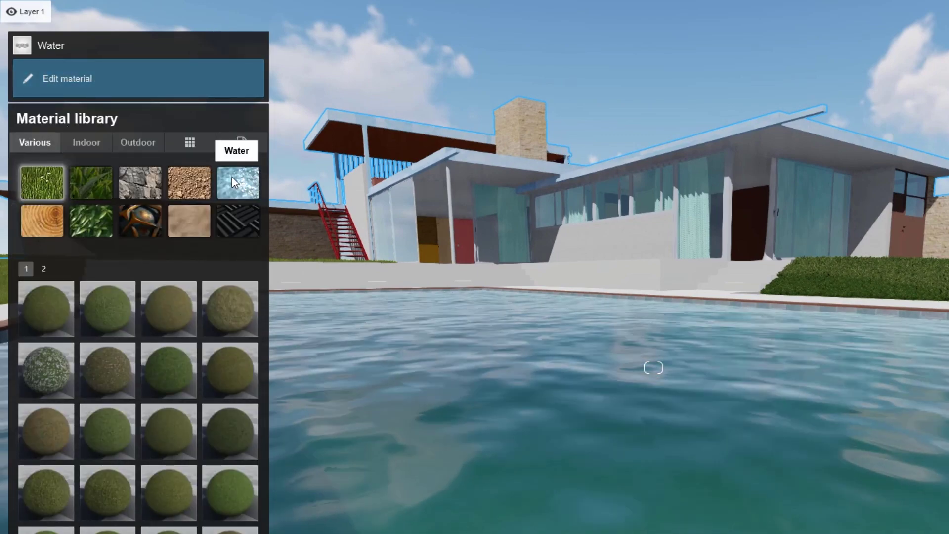
click(238, 182)
Try Blue Ocean and Calm Tropical, then apply Nice Pool with higher waves
click(234, 311)
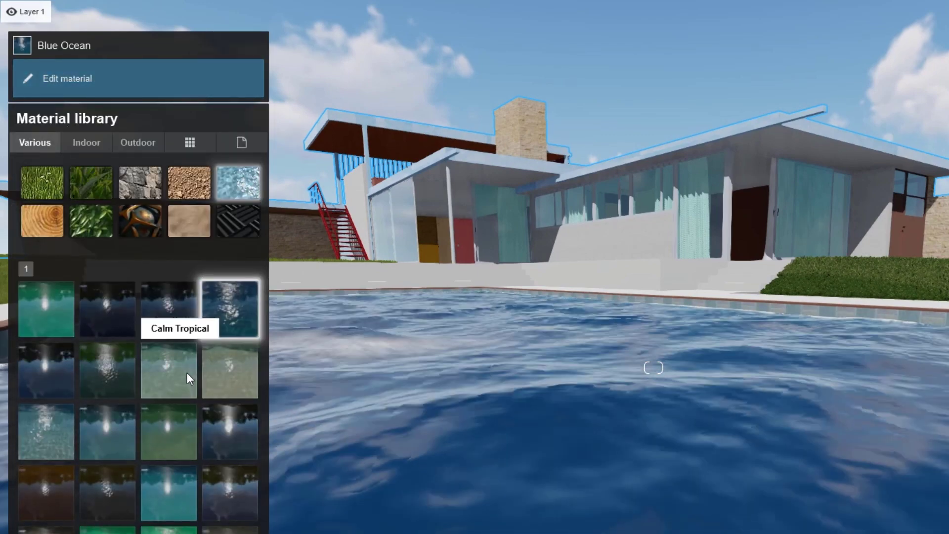
click(188, 372)
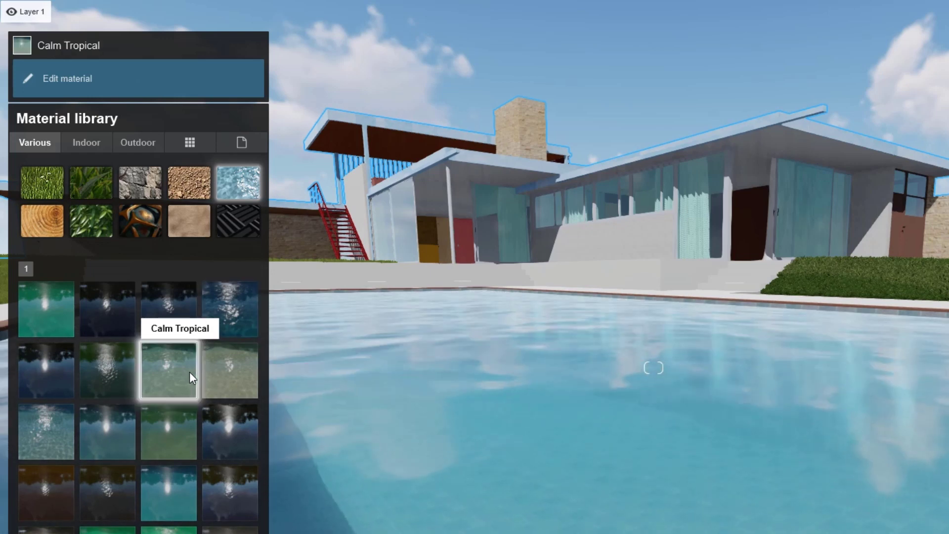
click(175, 491)
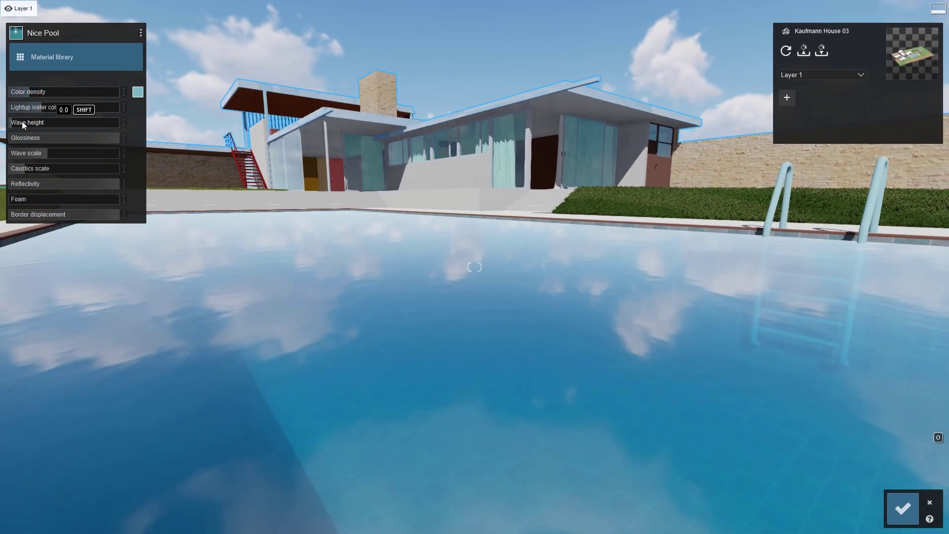
drag(22, 123, 41, 123)
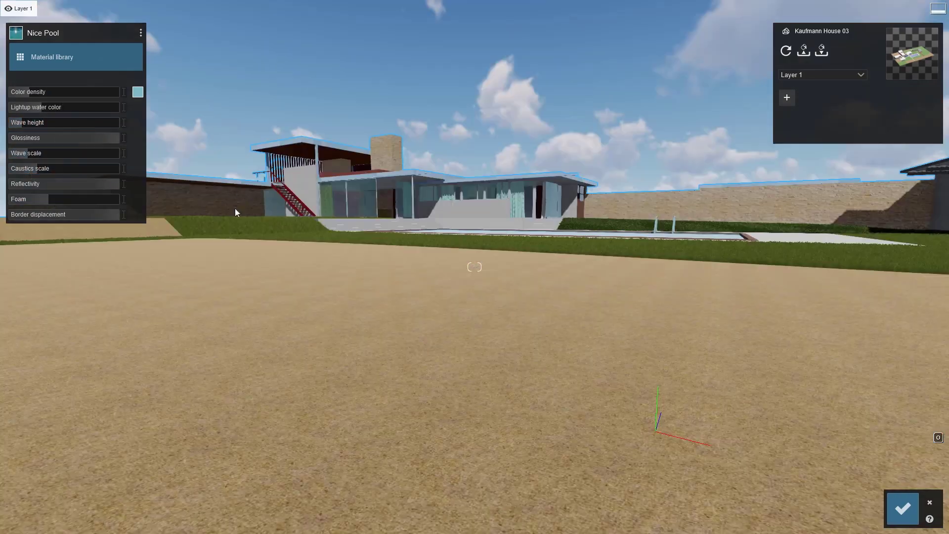
Apply Evermotion Sand 001 2048 from the Soil materials to the sandy ground
click(257, 319)
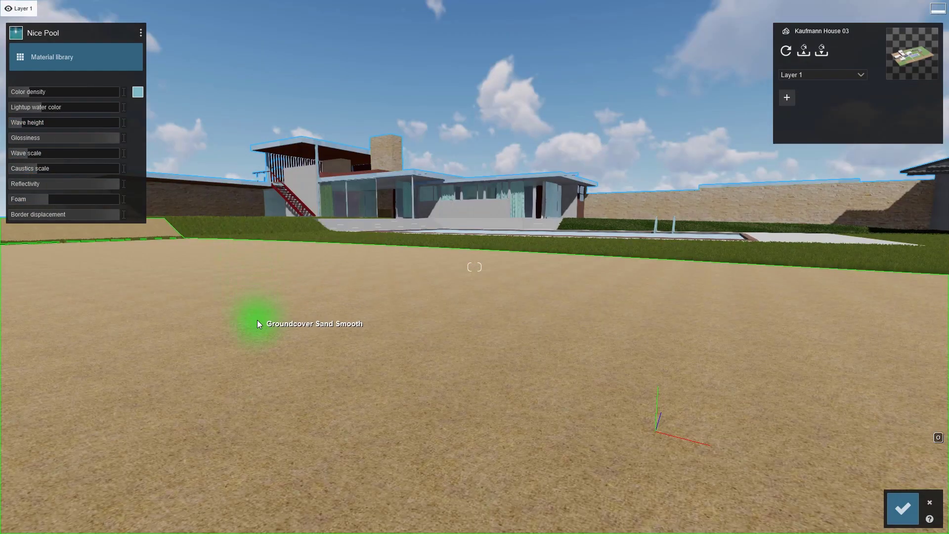
click(33, 53)
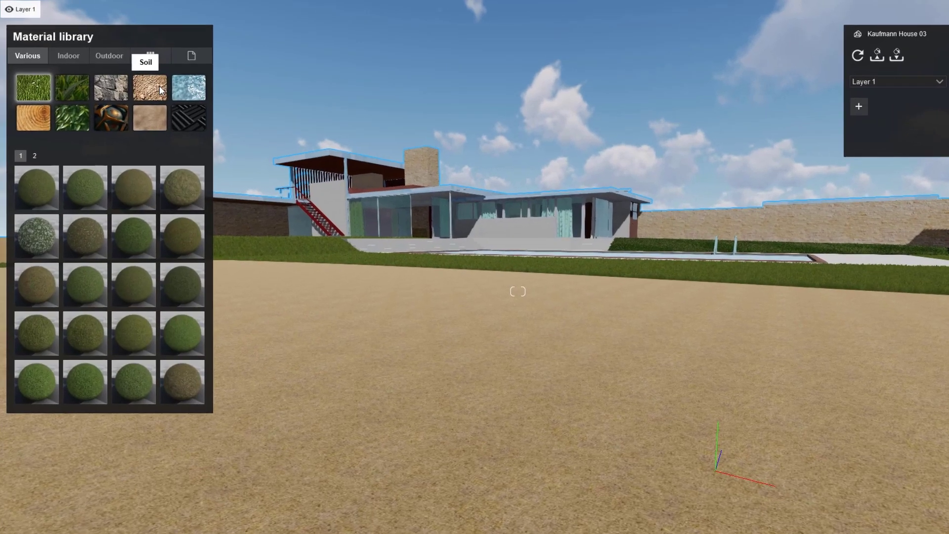
click(138, 80)
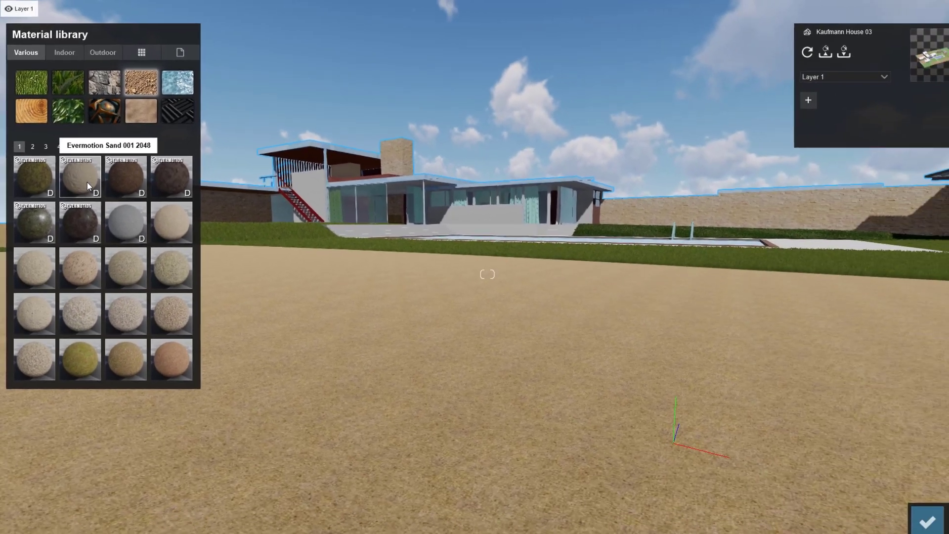
click(86, 181)
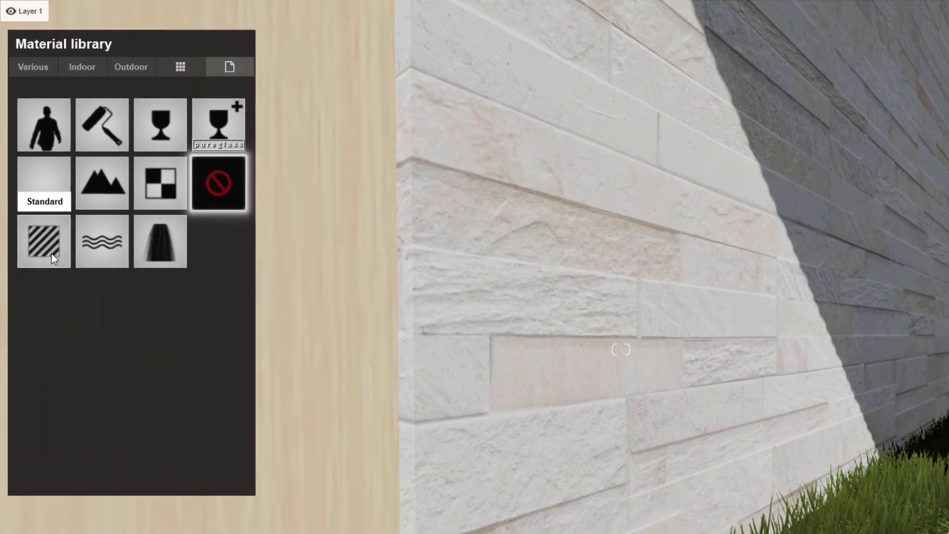
Make the stone wall a Standard material with lower reflectivity and review its orientation, transparency and general settings
click(51, 254)
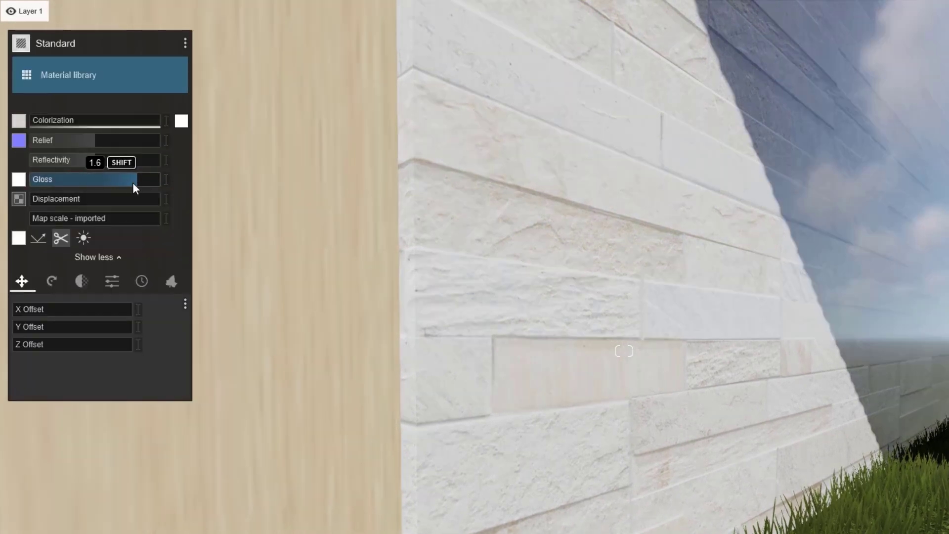
click(43, 160)
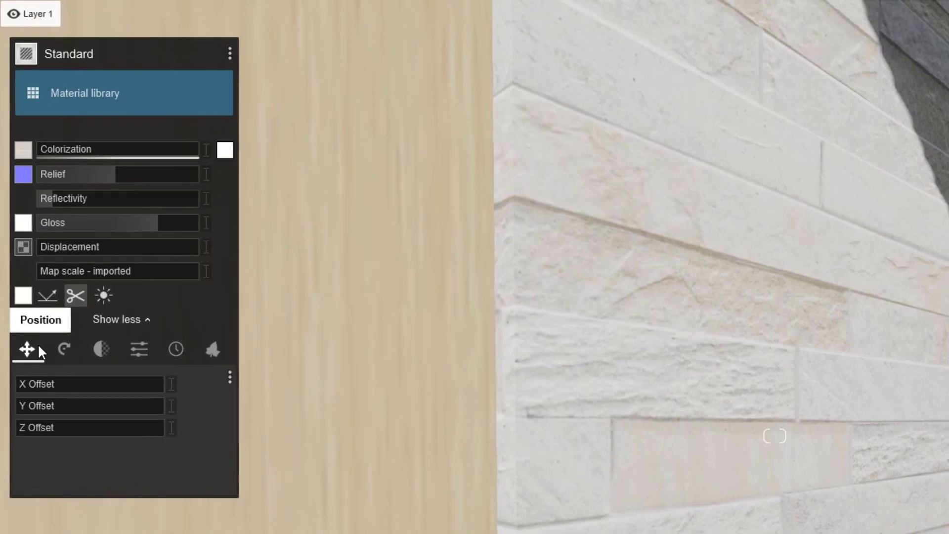
click(66, 349)
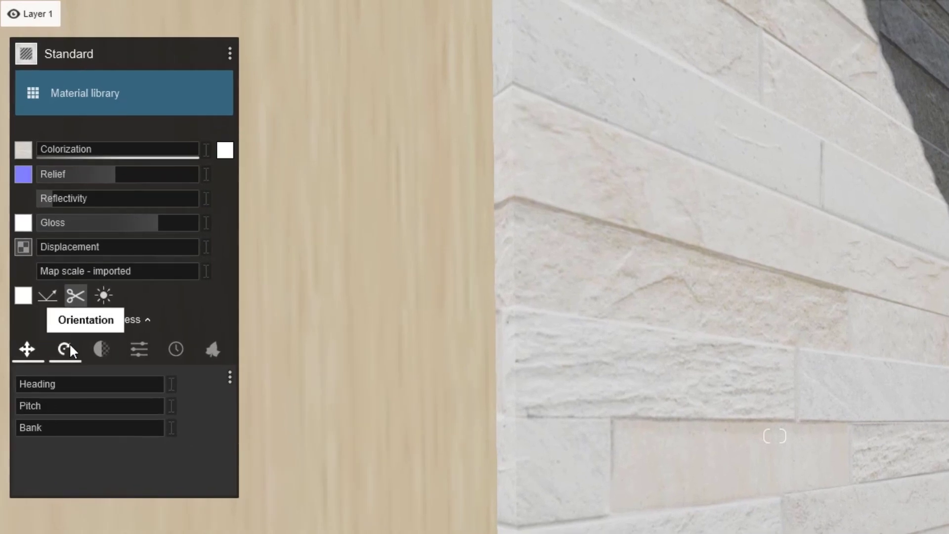
click(110, 347)
click(139, 348)
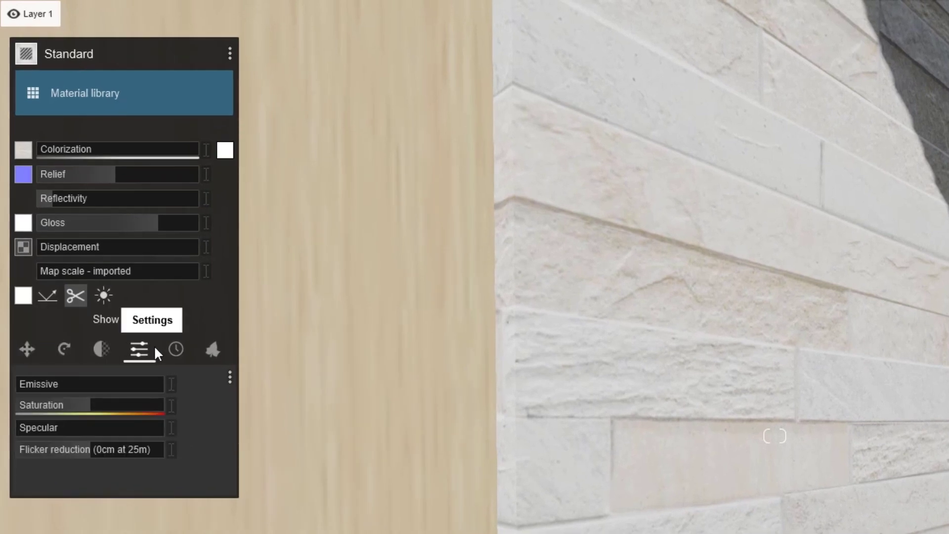
Review the wall's weathering and foliage settings and pick a new texture map
click(176, 349)
click(212, 348)
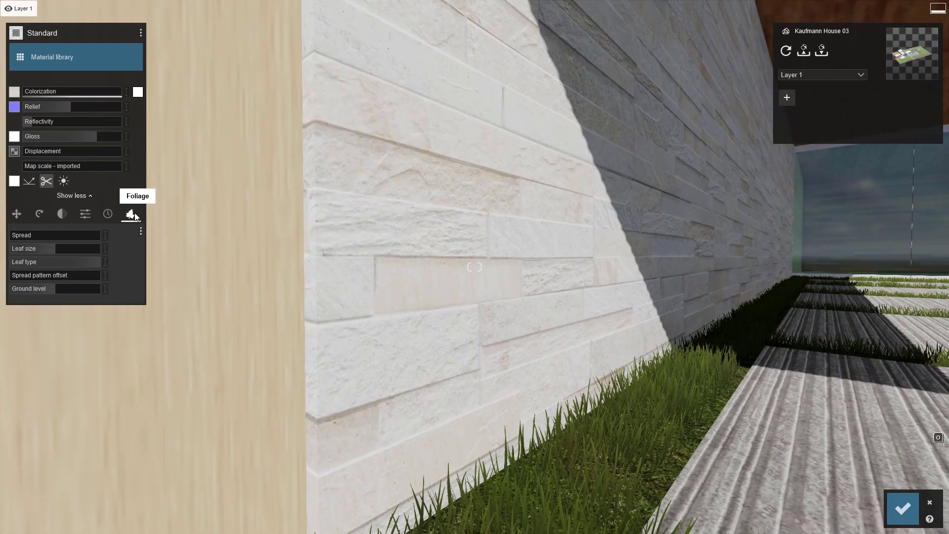
click(15, 154)
click(157, 41)
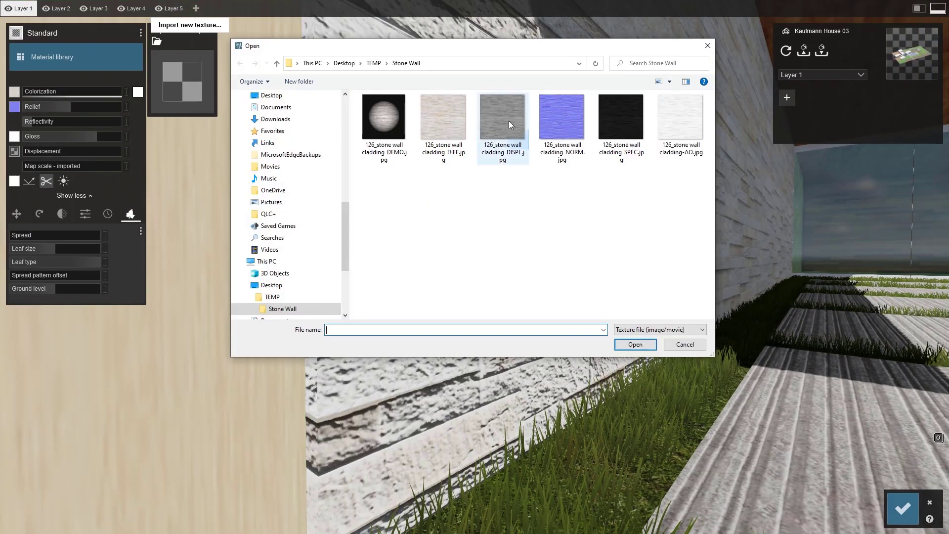